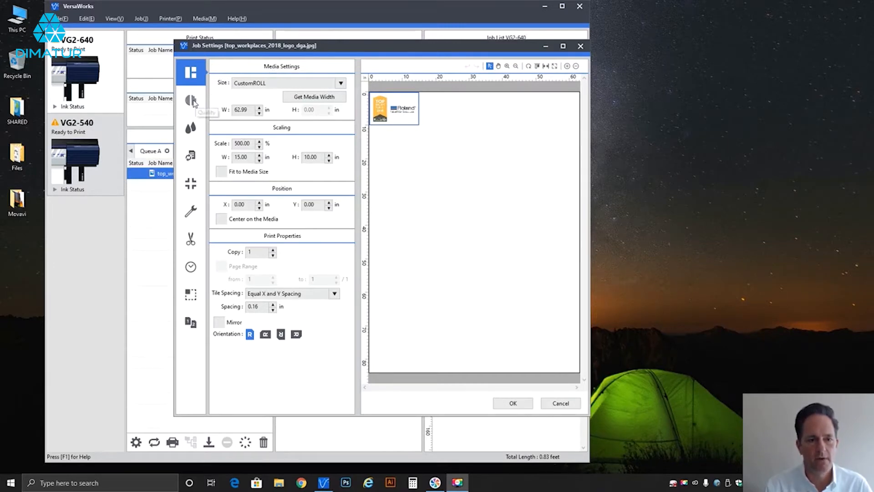
# Review the job's quality, ink level, file format and marks settings, ending at the general, feed and heater controls.
pyautogui.click(192, 100)
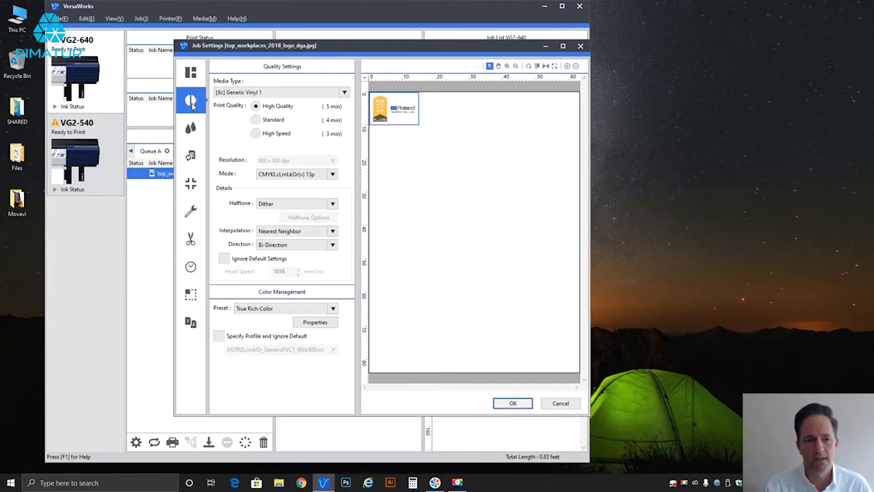
pyautogui.click(192, 128)
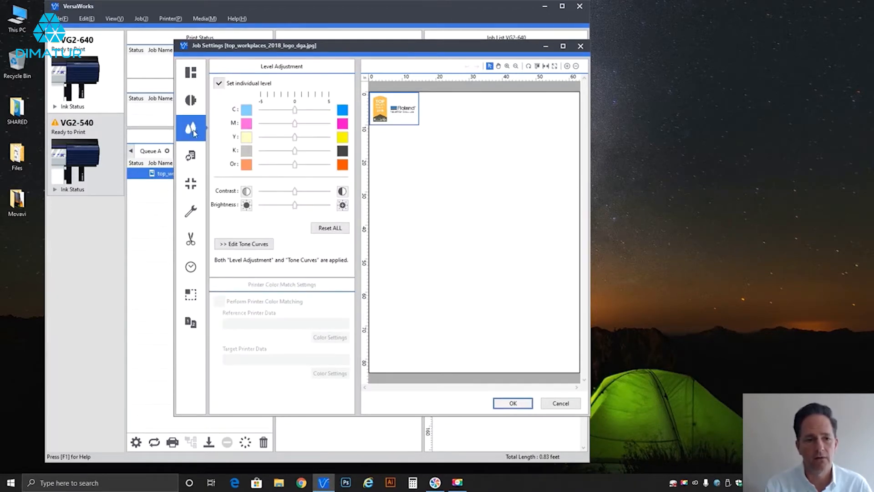
pyautogui.click(190, 156)
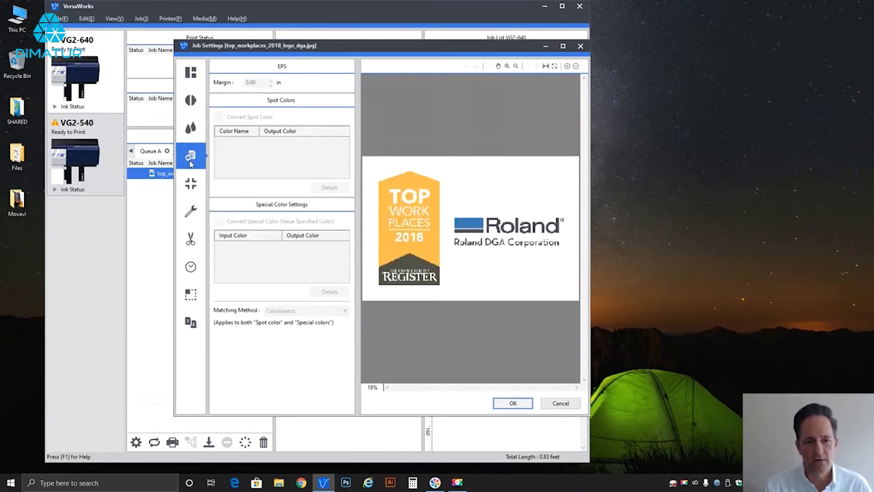
pyautogui.click(196, 189)
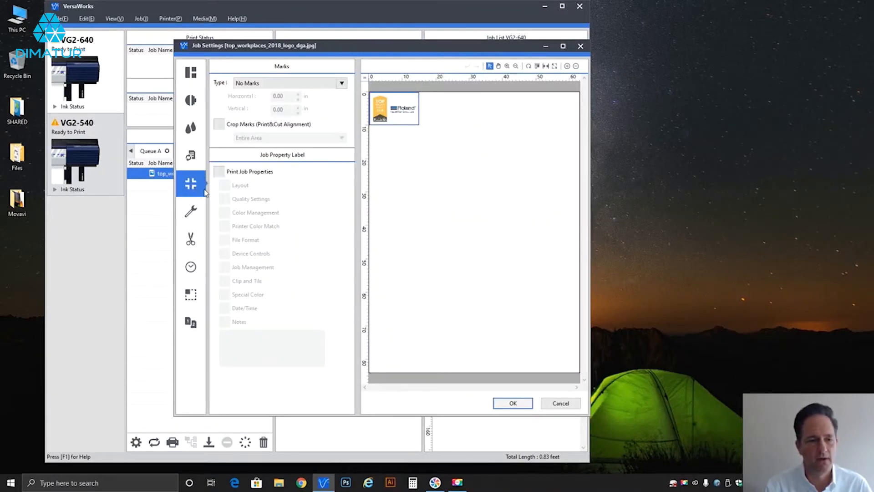
pyautogui.click(193, 210)
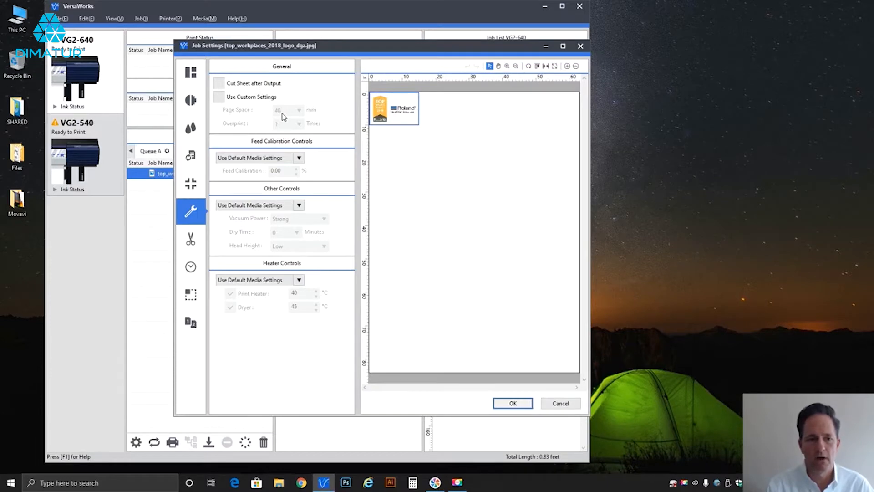
# Enable custom general settings for the job and set the page space to 30 mm.
pyautogui.click(250, 98)
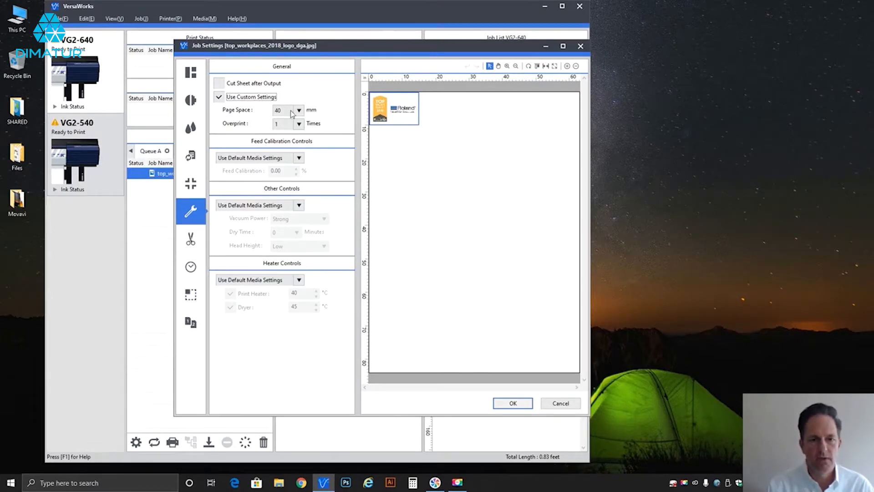
pyautogui.click(298, 111)
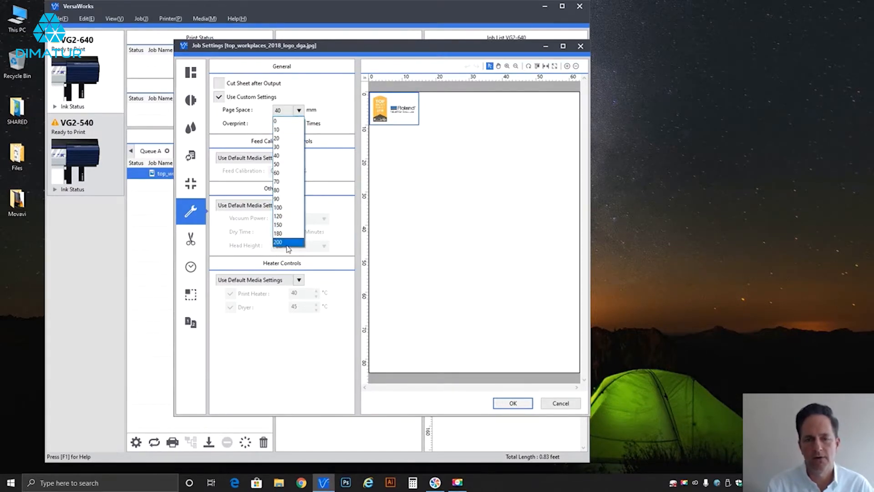
pyautogui.click(321, 118)
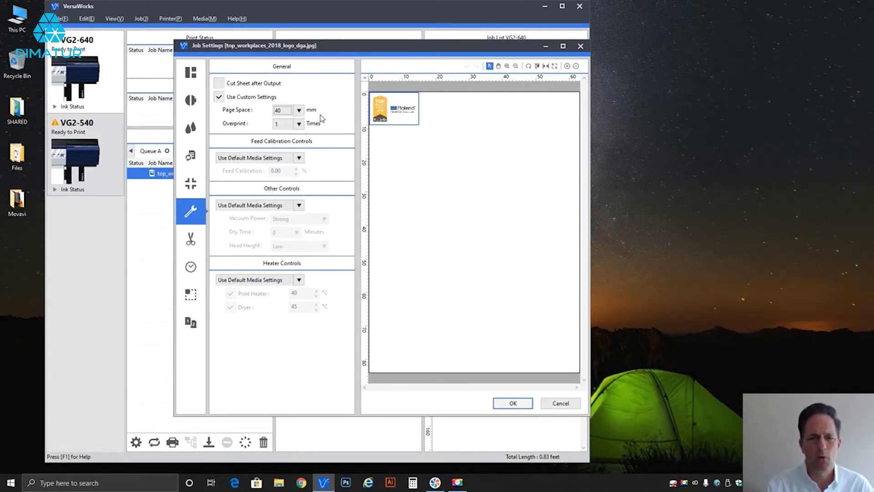
pyautogui.click(299, 112)
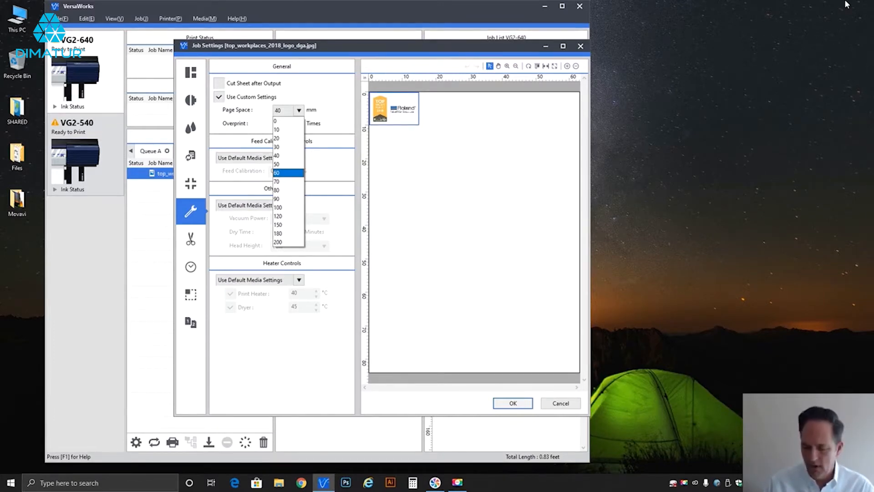
pyautogui.click(283, 148)
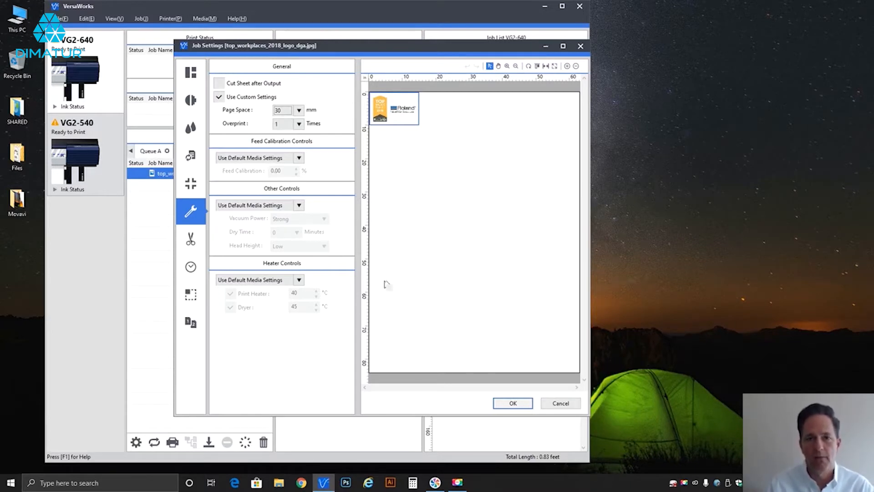
# Examine the available overprint counts and keep the overprint at 1 time.
pyautogui.click(299, 124)
pyautogui.click(299, 125)
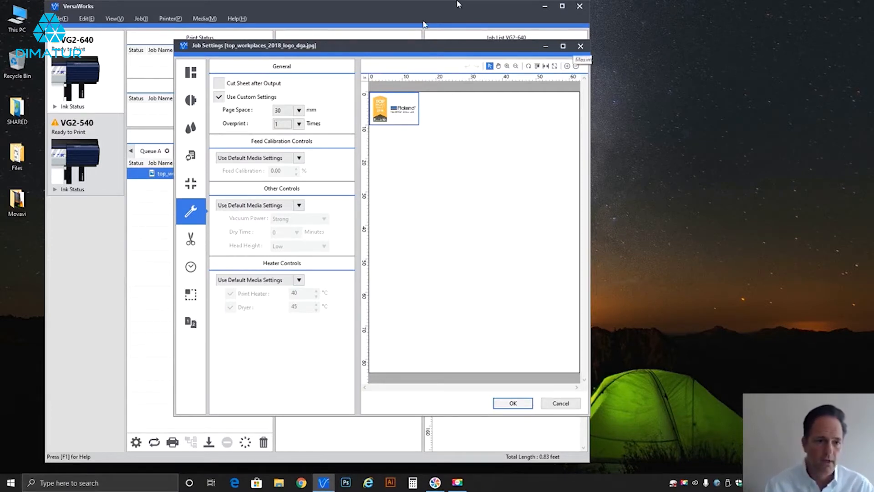
pyautogui.click(298, 123)
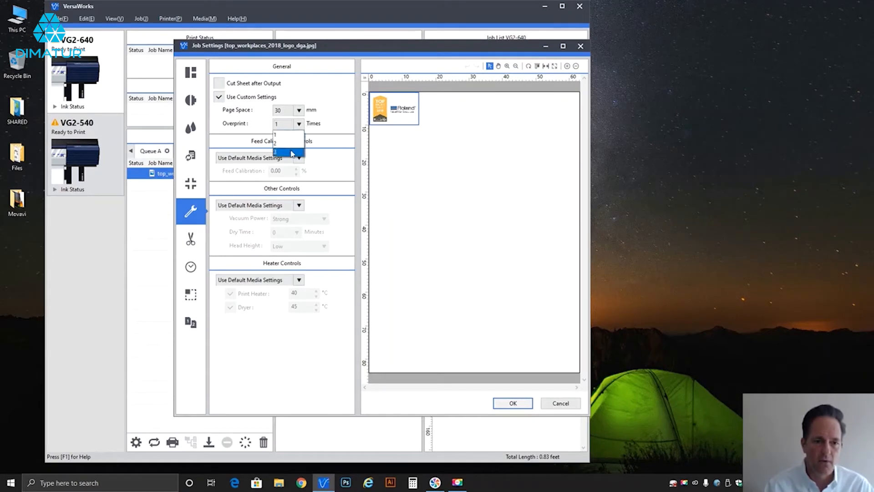
pyautogui.click(299, 135)
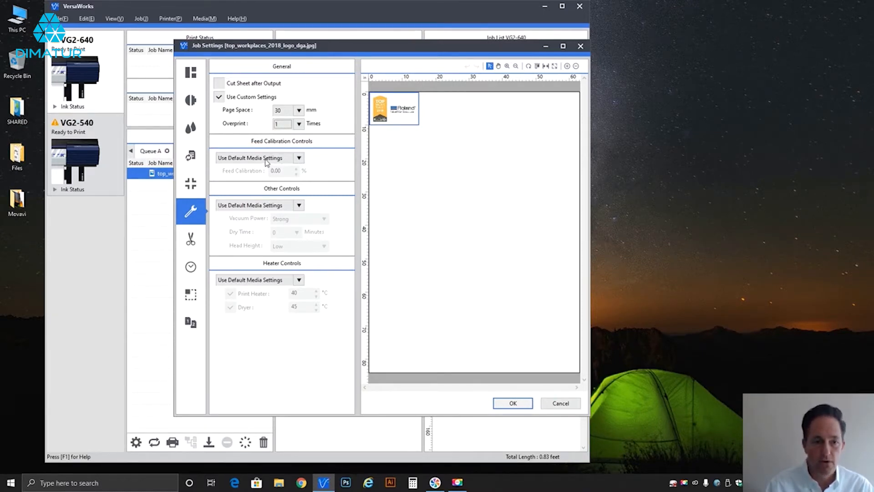
# Set the job's media type to [8c] LBV2 : Light-Weight Banner Vinyl (ESM) in the quality settings.
pyautogui.click(192, 101)
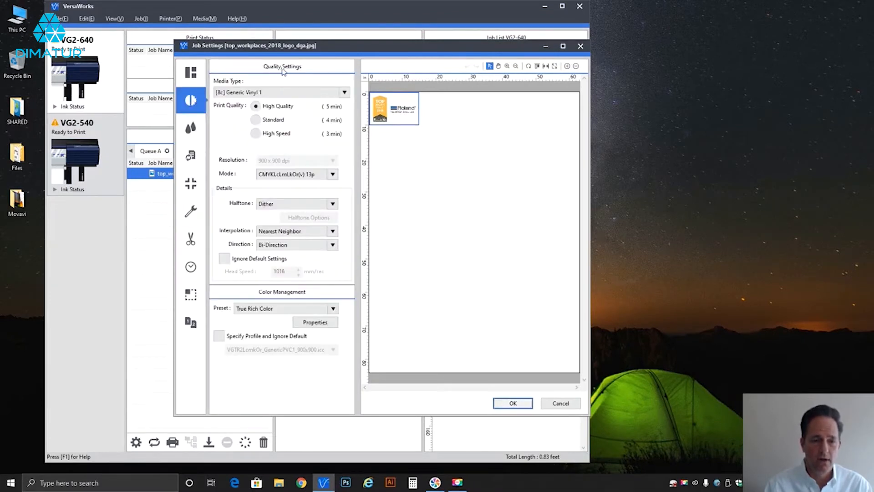
pyautogui.click(282, 94)
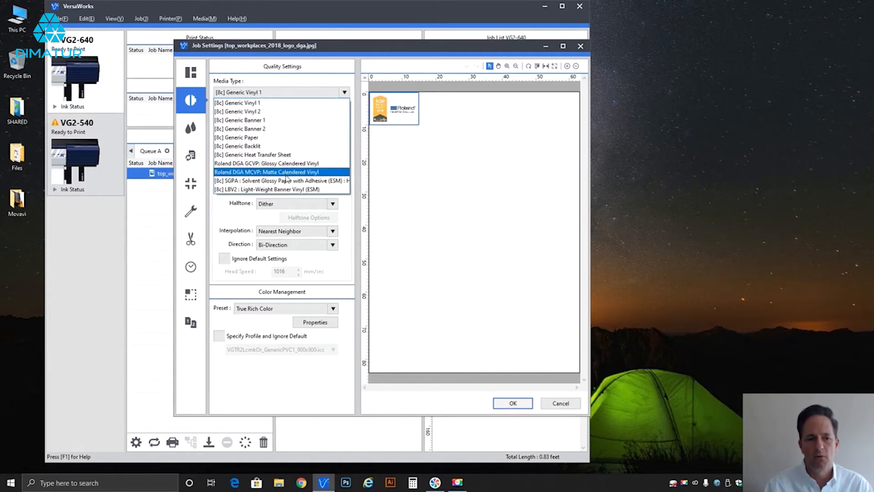
pyautogui.click(282, 189)
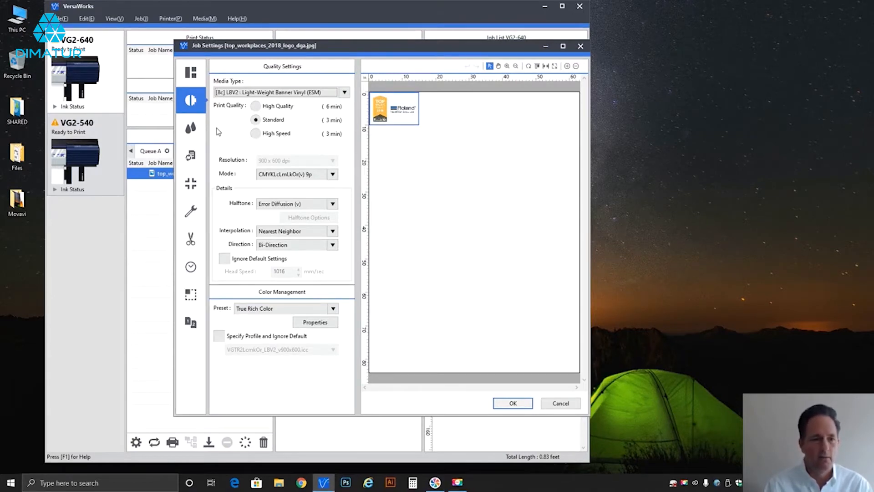
# Set the Feed Calibration Controls to Use Printer Settings.
pyautogui.click(193, 212)
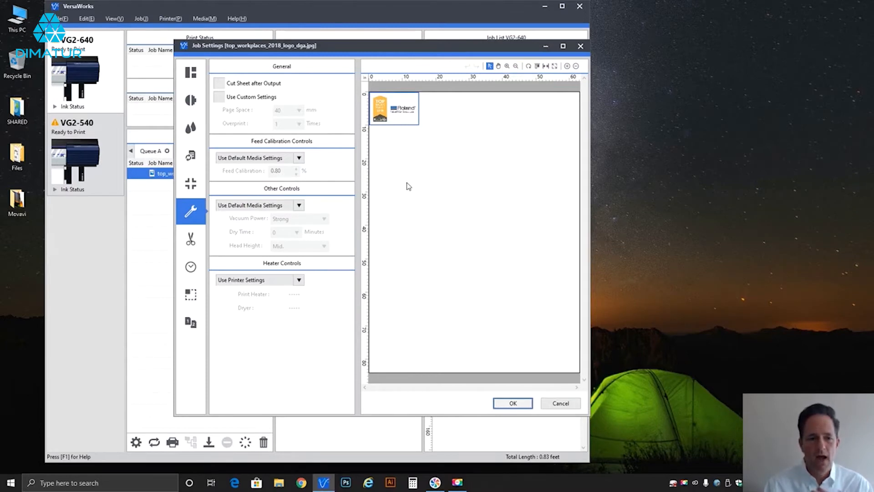
pyautogui.click(289, 160)
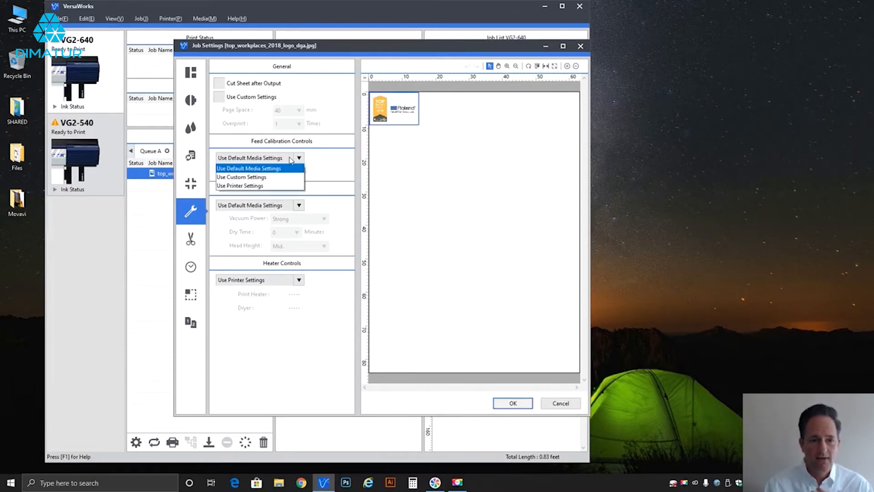
pyautogui.click(263, 186)
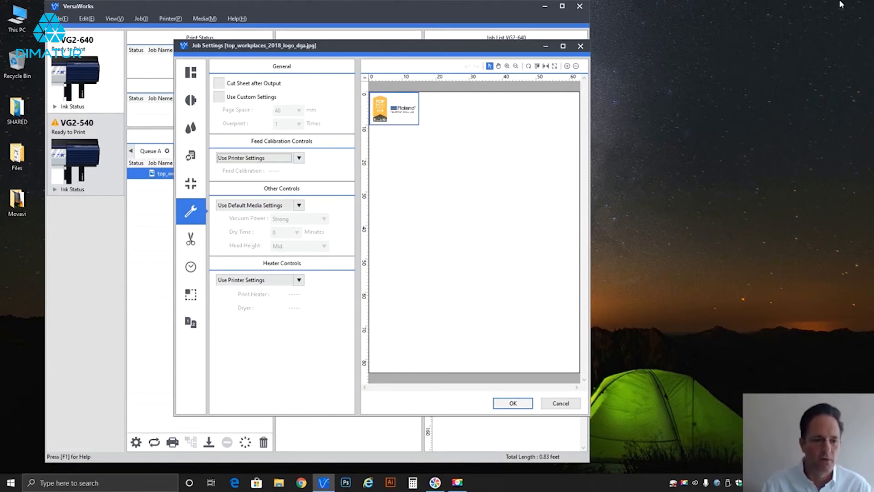
# Try the default media and custom options for feed calibration, and return it to Use Printer Settings.
pyautogui.click(273, 157)
pyautogui.click(255, 166)
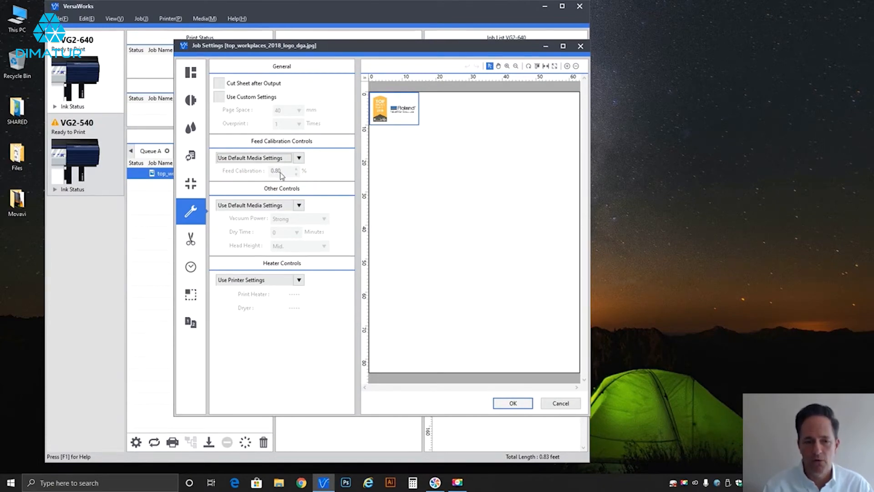
pyautogui.click(266, 160)
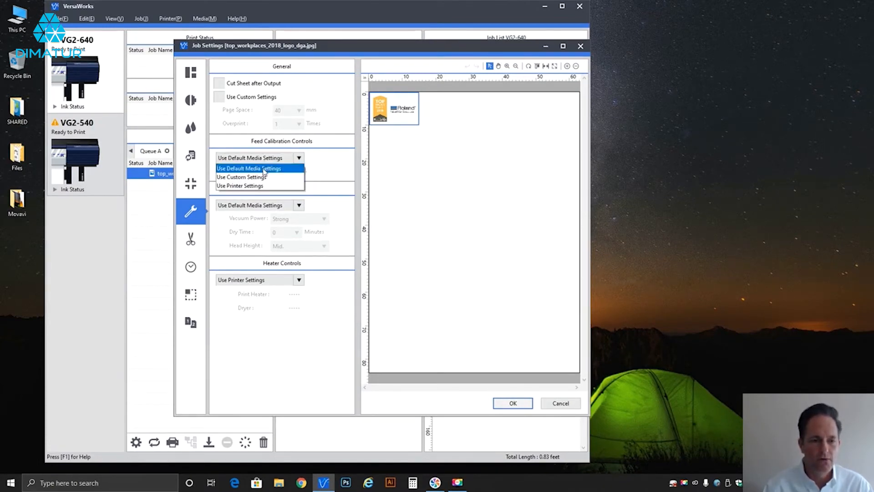
pyautogui.click(261, 178)
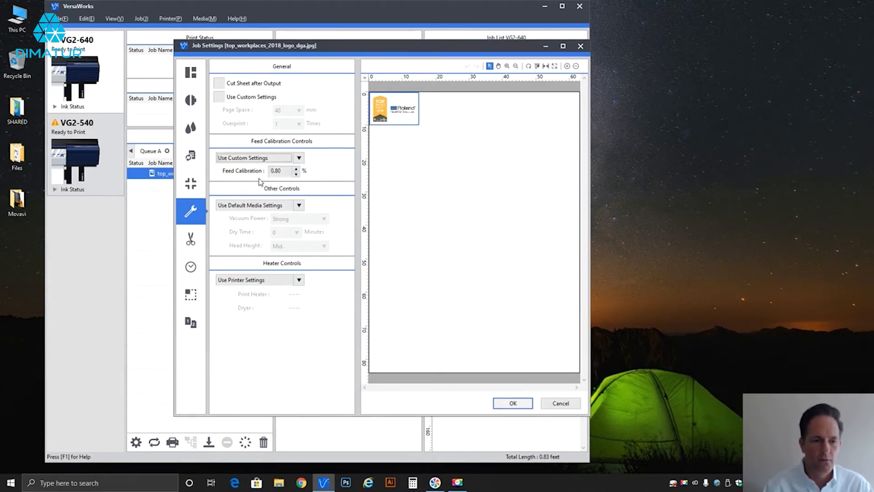
pyautogui.click(277, 159)
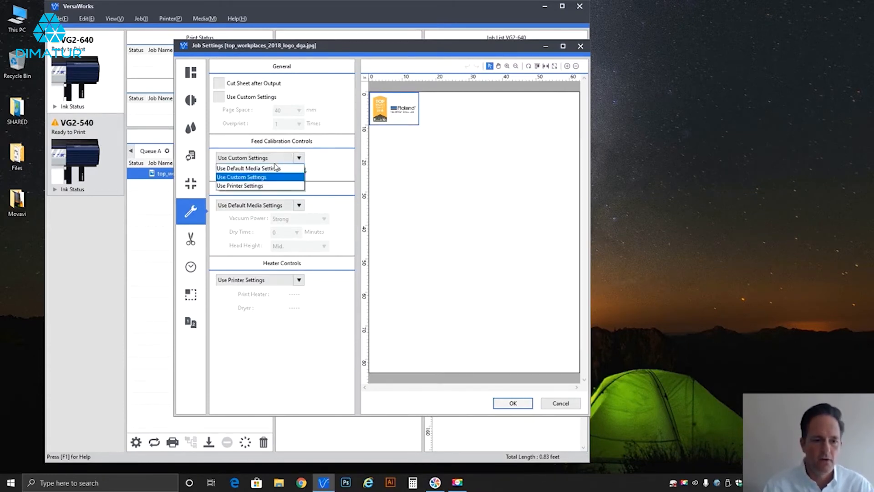
pyautogui.click(269, 185)
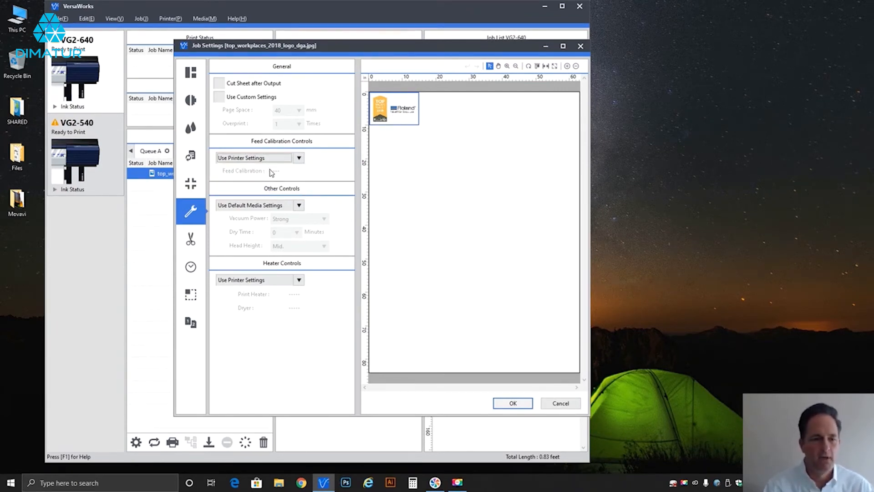
# Switch Other Controls to Use Custom Settings and try Normal vacuum power before setting it back to Strong.
pyautogui.click(296, 208)
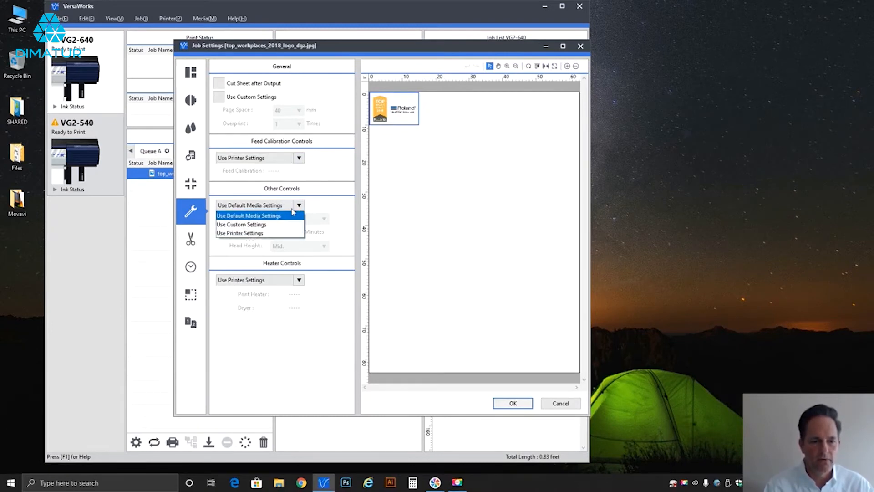
pyautogui.click(279, 224)
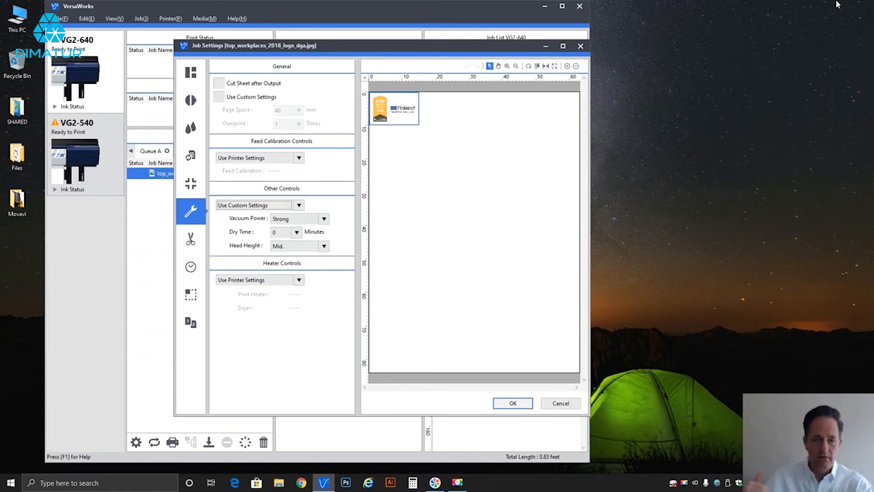
pyautogui.click(319, 220)
pyautogui.click(317, 229)
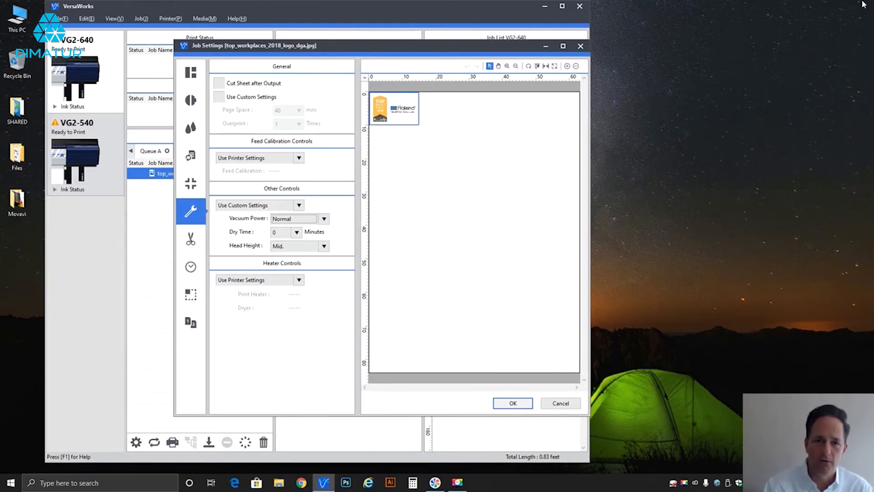
pyautogui.click(323, 219)
pyautogui.click(321, 238)
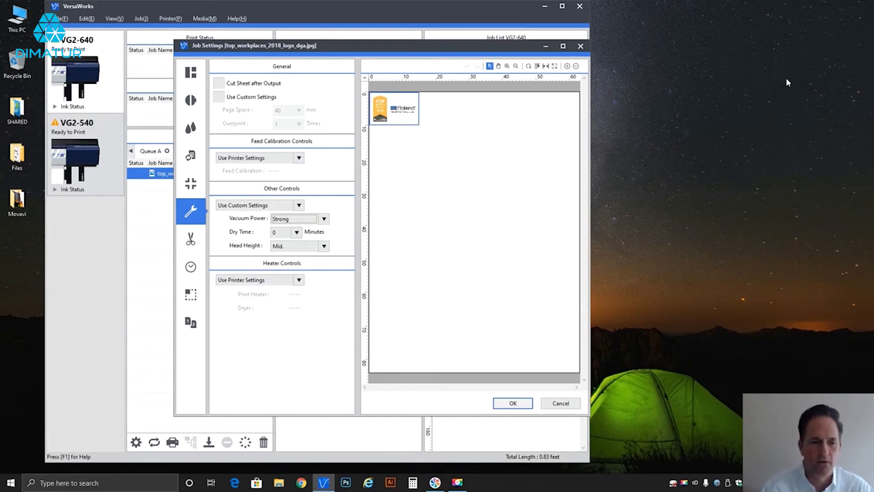
# Try a dry time of 3 minutes, settle on 1 minute, and set the head height to High.
pyautogui.click(297, 233)
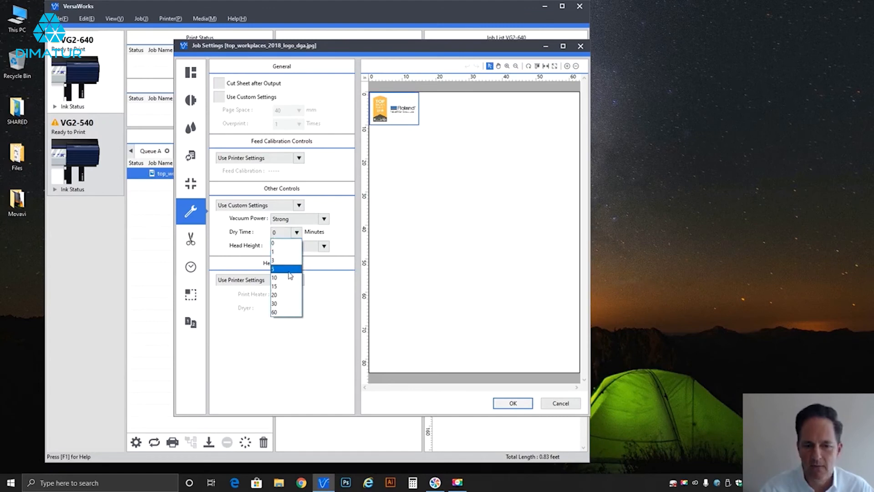
pyautogui.click(296, 234)
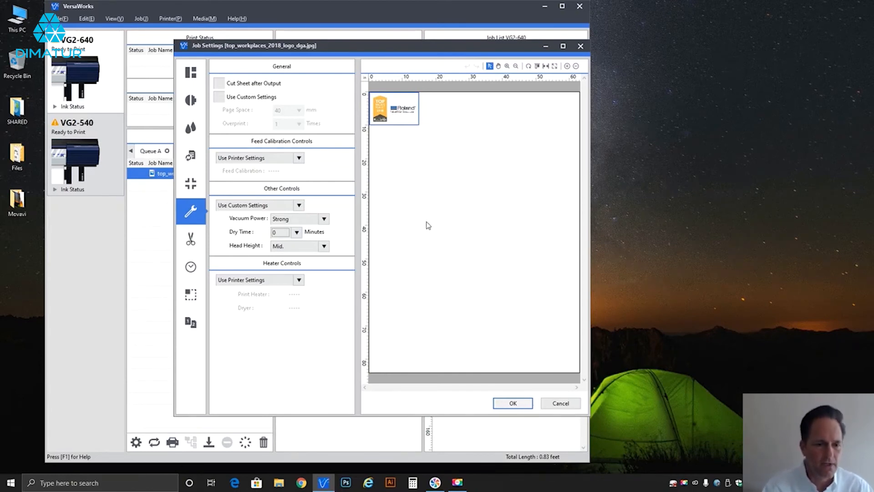
pyautogui.click(296, 232)
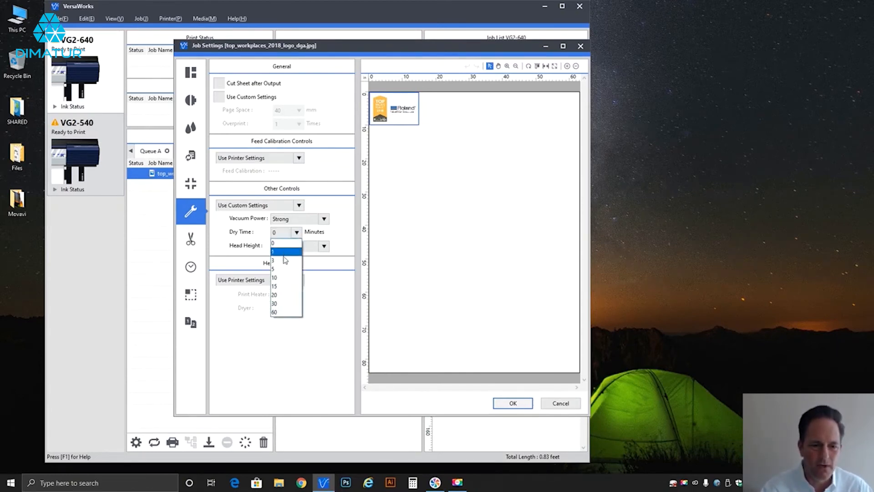
pyautogui.click(284, 260)
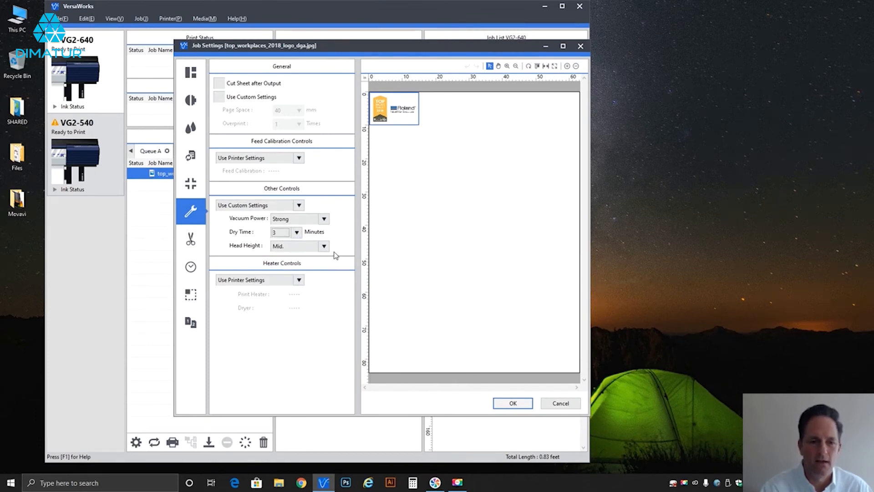
pyautogui.click(296, 232)
pyautogui.click(294, 252)
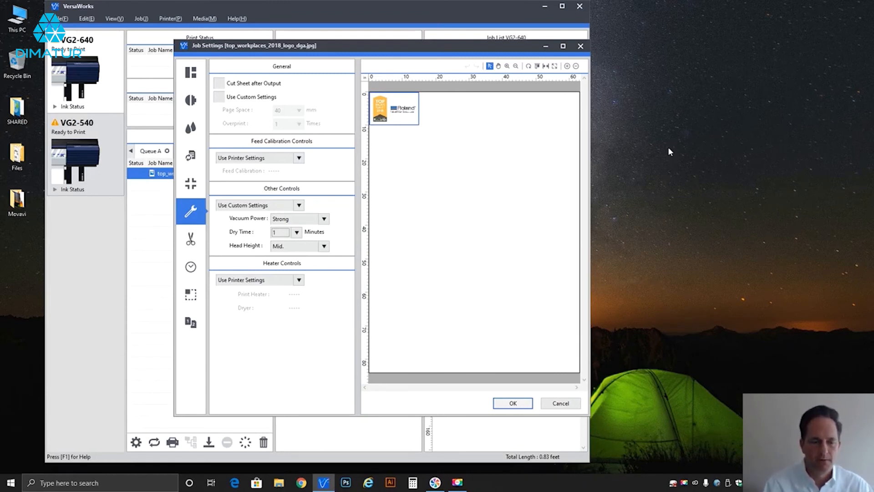
pyautogui.click(326, 246)
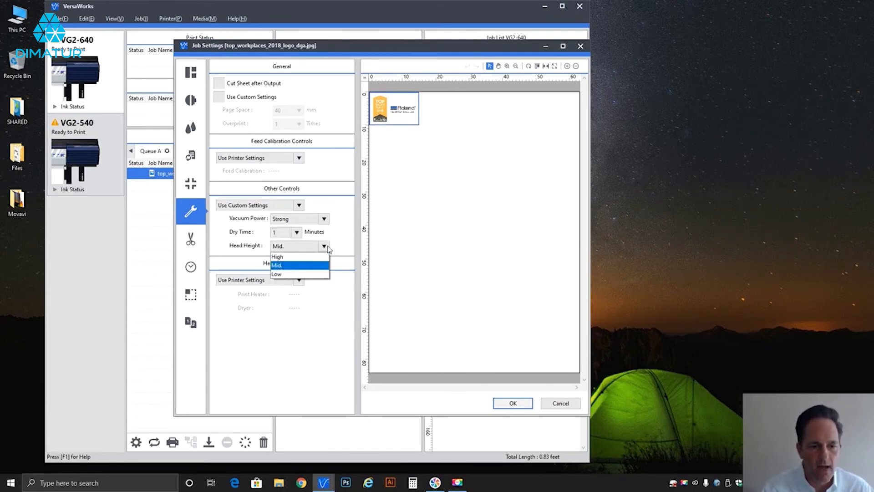
pyautogui.click(321, 256)
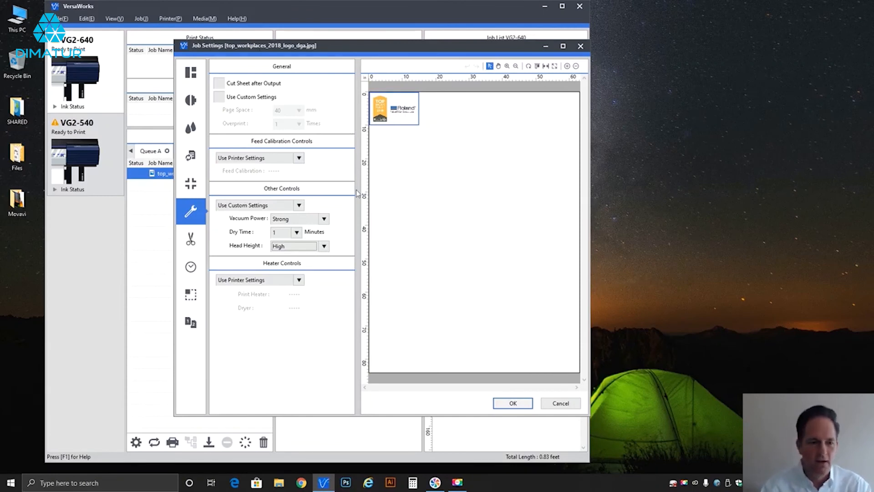
# Try the Mid. and Low head heights for the job, and set the head height back to High.
pyautogui.click(324, 246)
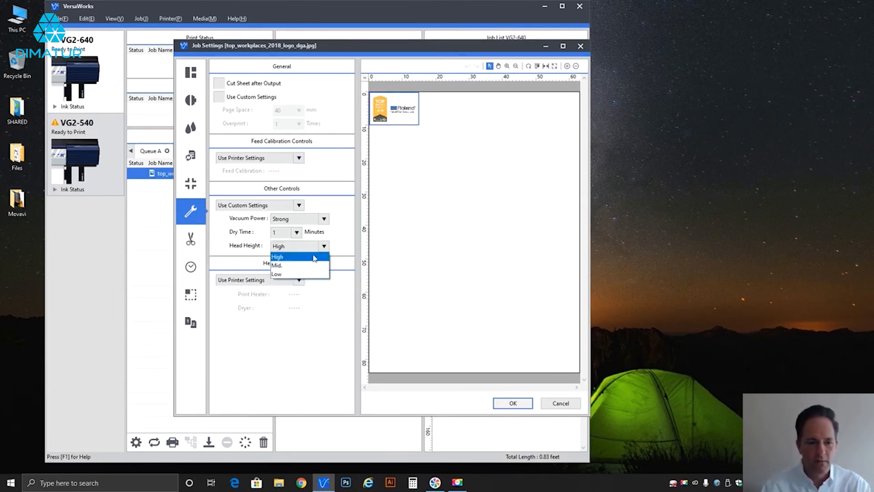
pyautogui.click(312, 260)
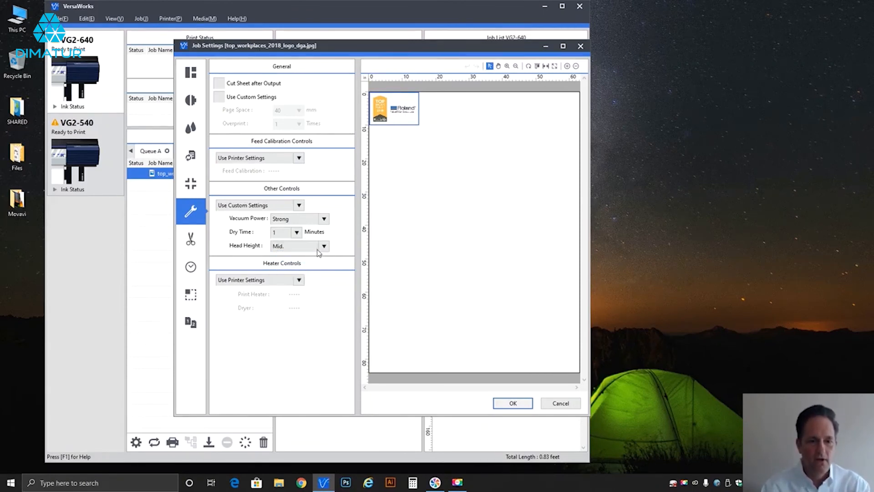
pyautogui.click(316, 247)
pyautogui.click(312, 273)
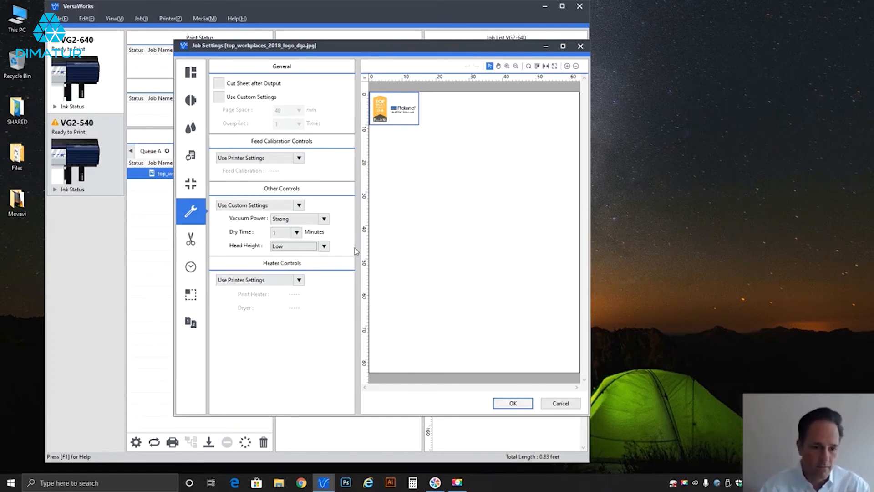
pyautogui.click(325, 246)
pyautogui.click(303, 258)
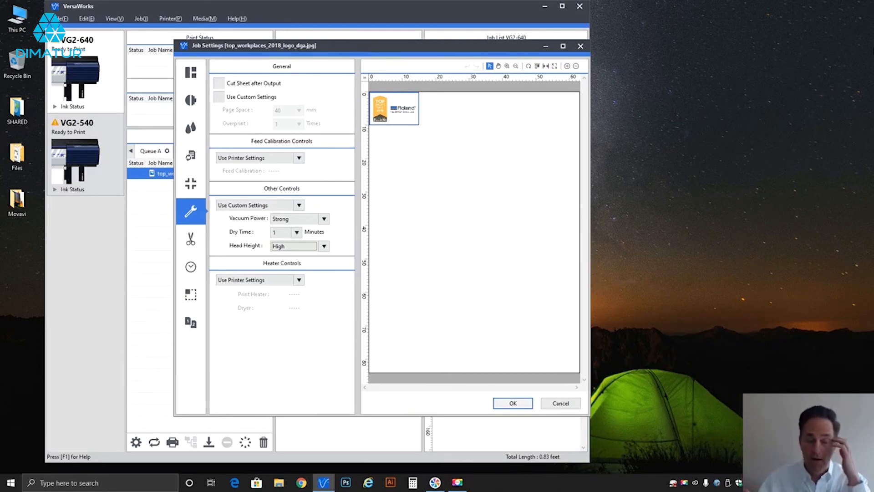
# Switch the Other Controls for vacuum power, dry time and head height to Use Printer Settings.
pyautogui.click(299, 209)
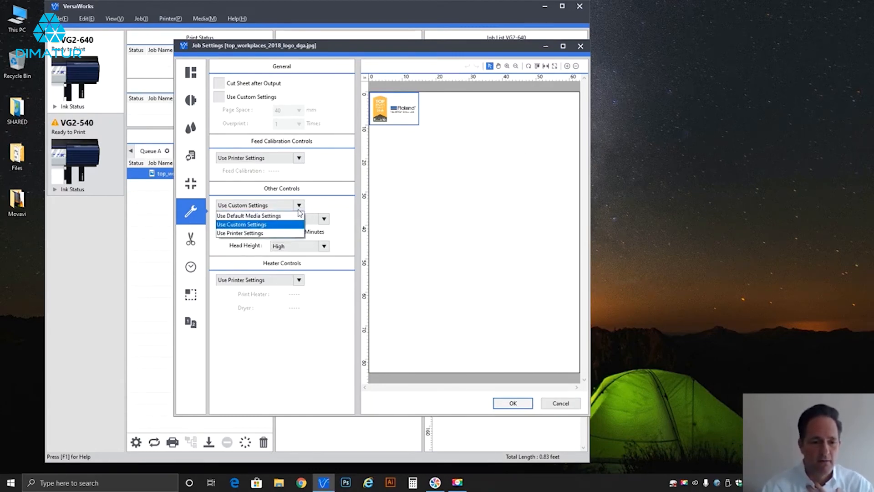
pyautogui.click(281, 232)
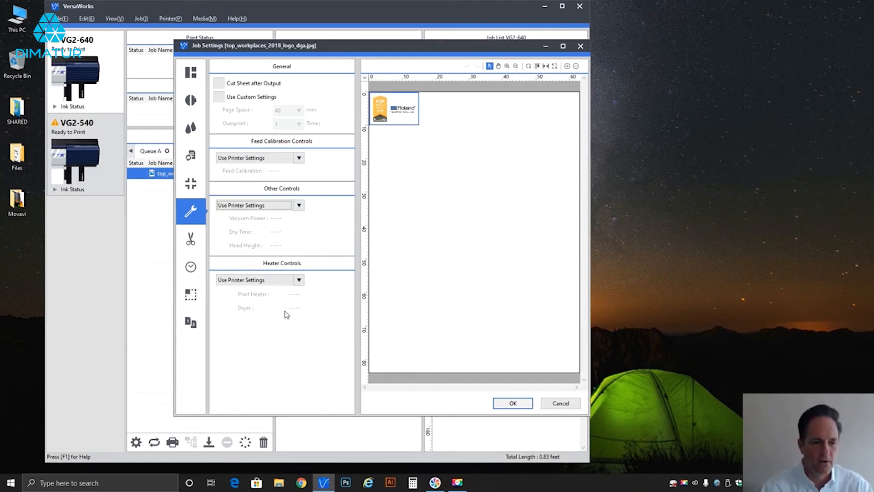
# Try the custom and default media options for the Heater Controls, and return them to Use Printer Settings.
pyautogui.click(294, 281)
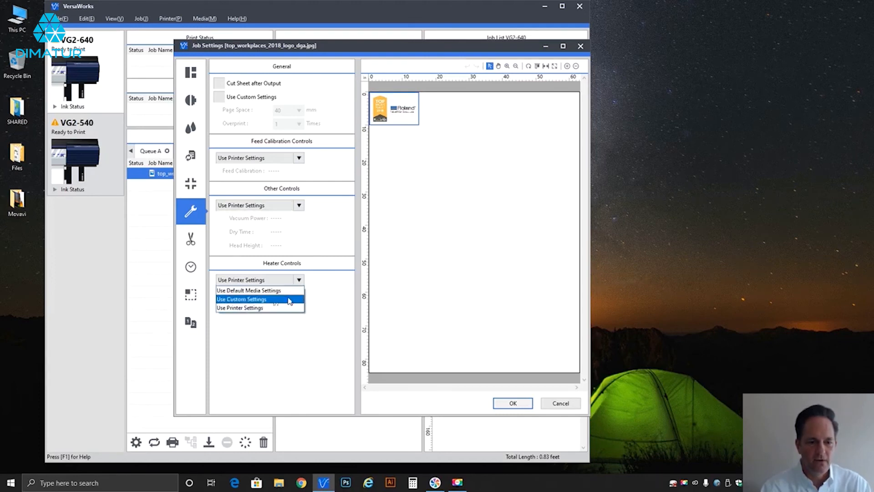
pyautogui.click(287, 300)
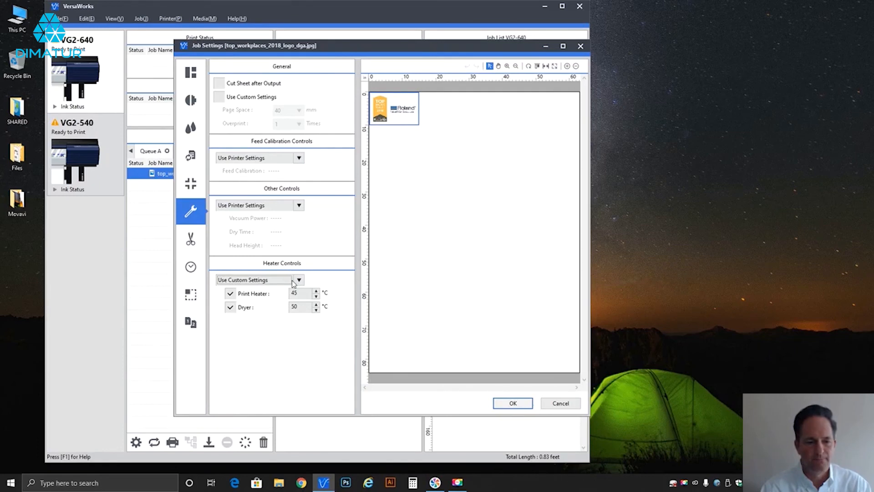
pyautogui.click(293, 283)
pyautogui.click(294, 299)
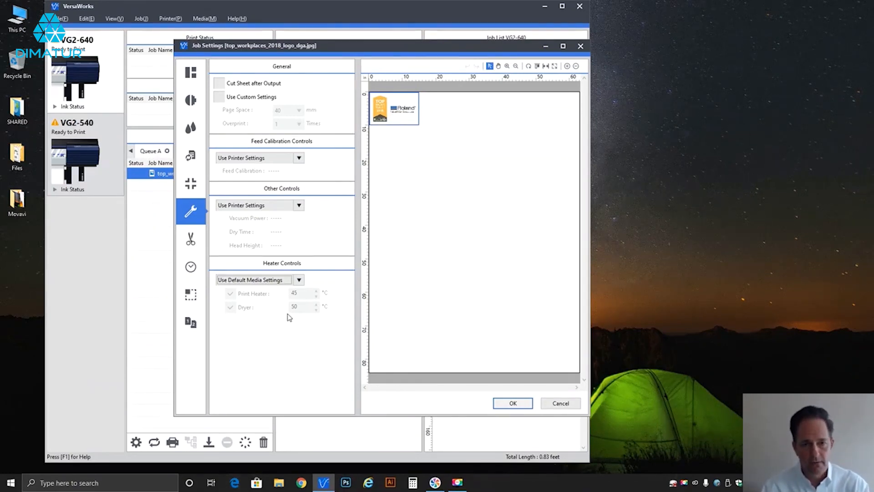
pyautogui.click(282, 280)
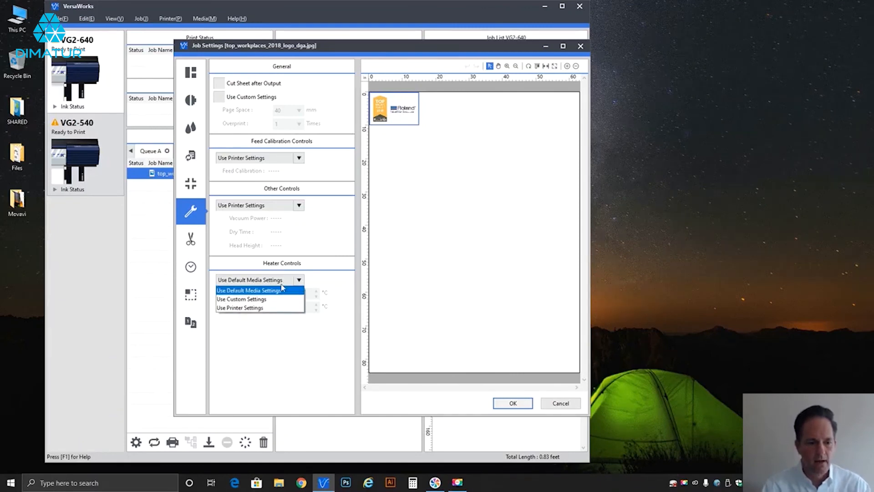
pyautogui.click(264, 308)
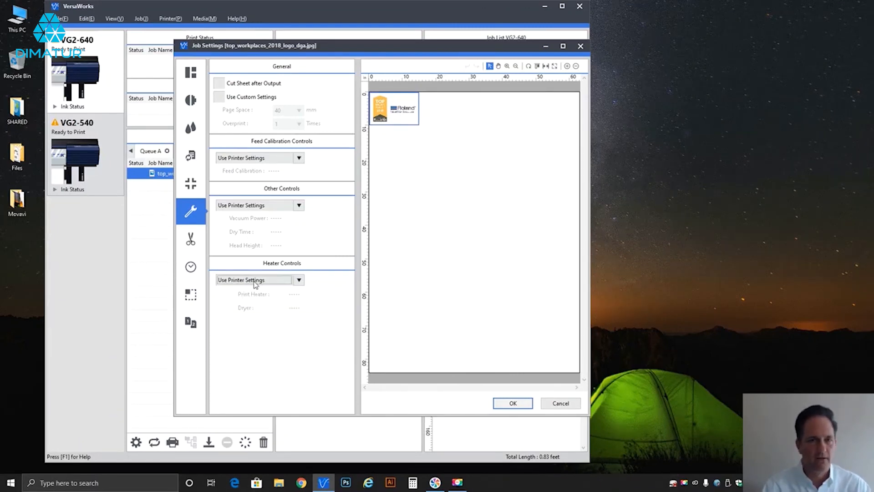